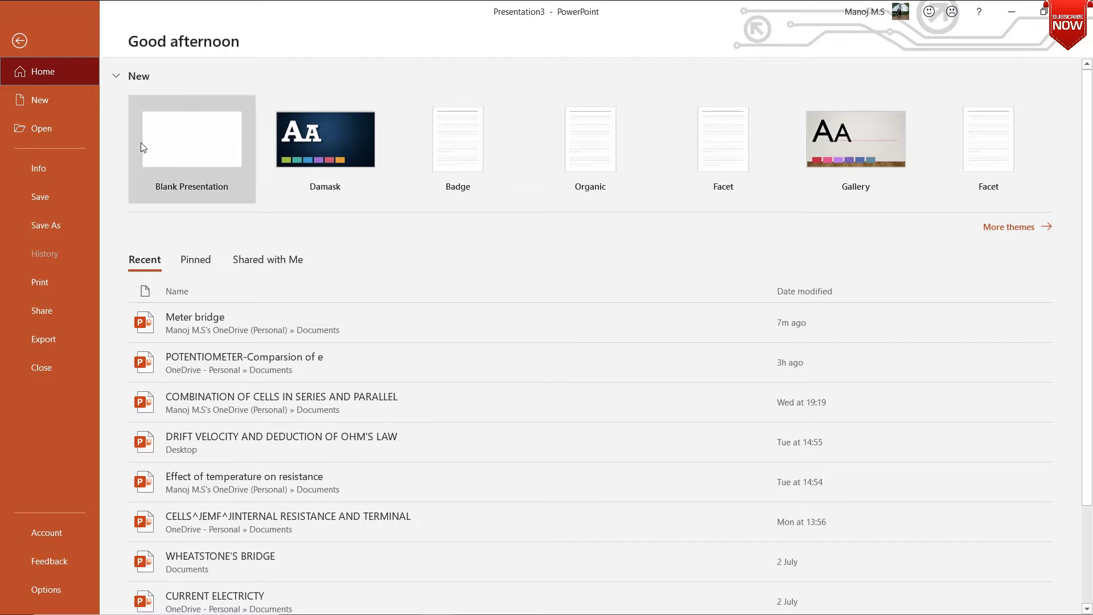
# Create a new blank presentation and switch to the Insert ribbon.
pyautogui.click(183, 157)
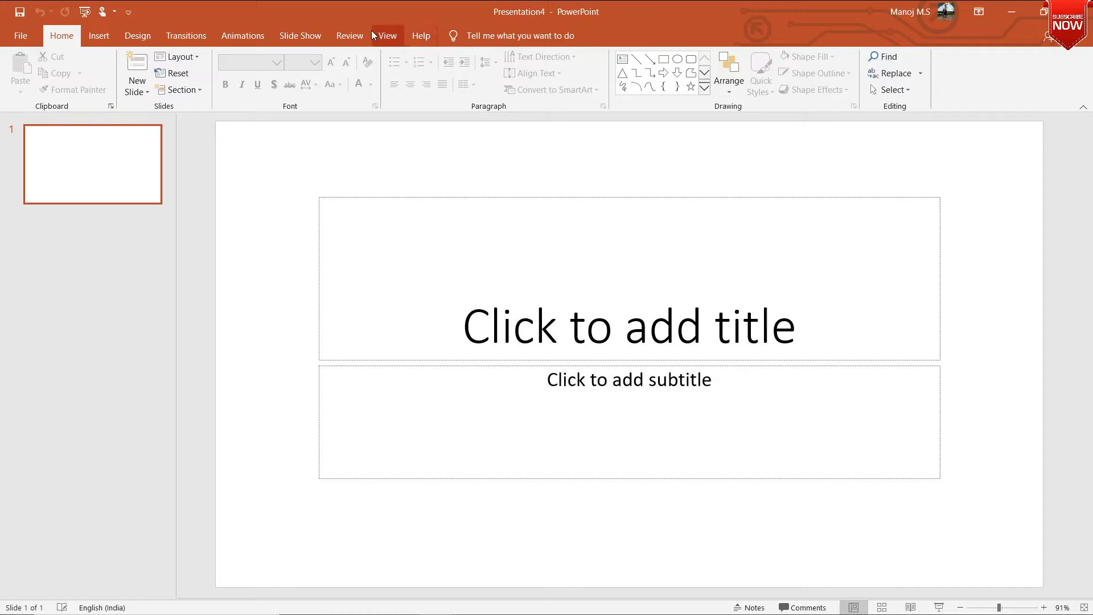
pyautogui.click(97, 37)
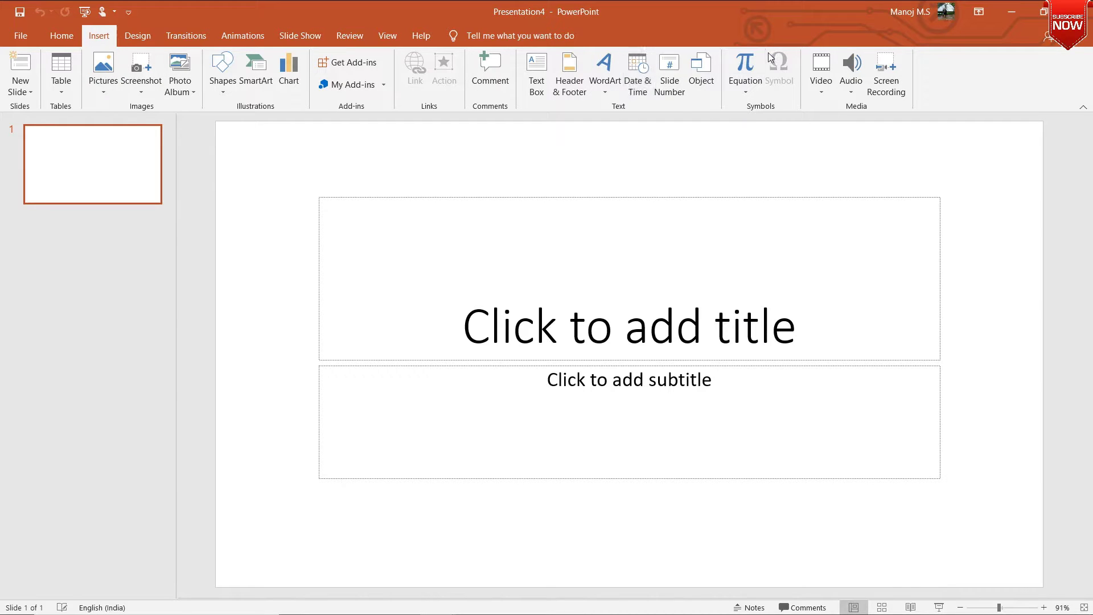
# Start a new screen recording from the Media group on the Insert ribbon.
pyautogui.click(889, 80)
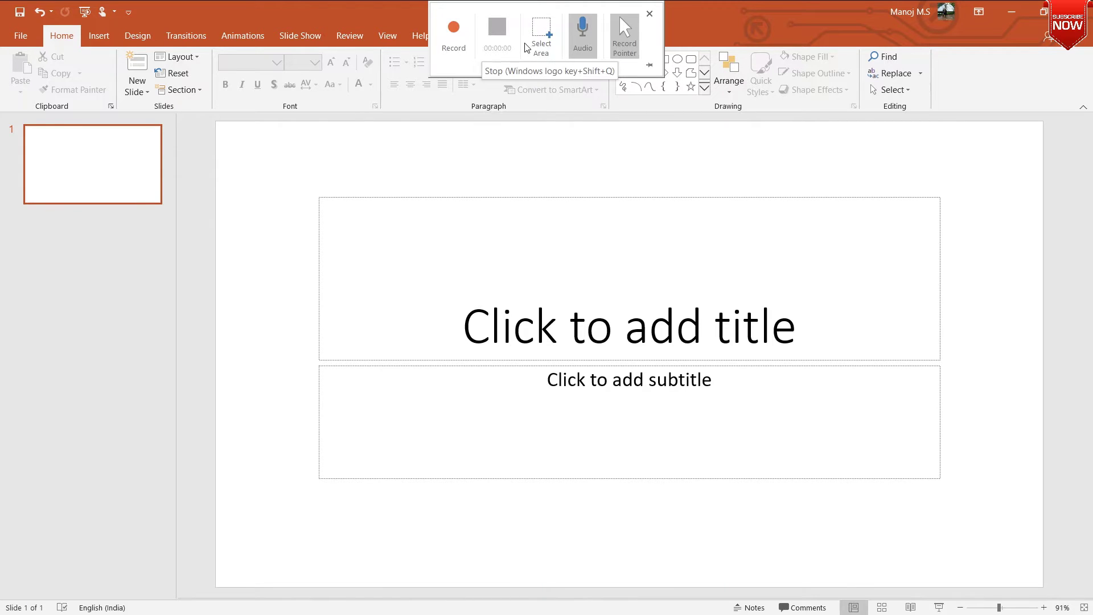
# After trying dragged regions, set the full screen as the recording area with Windows+Shift+F.
pyautogui.click(542, 47)
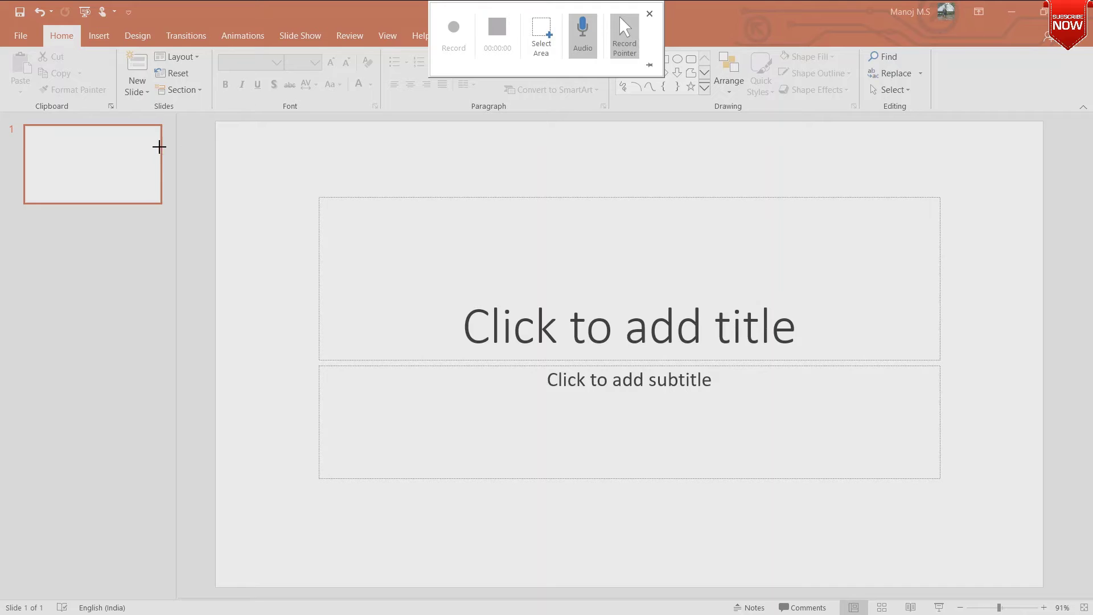
pyautogui.moveTo(101, 152)
pyautogui.mouseDown()
pyautogui.moveTo(363, 323)
pyautogui.moveTo(536, 392)
pyautogui.mouseUp()
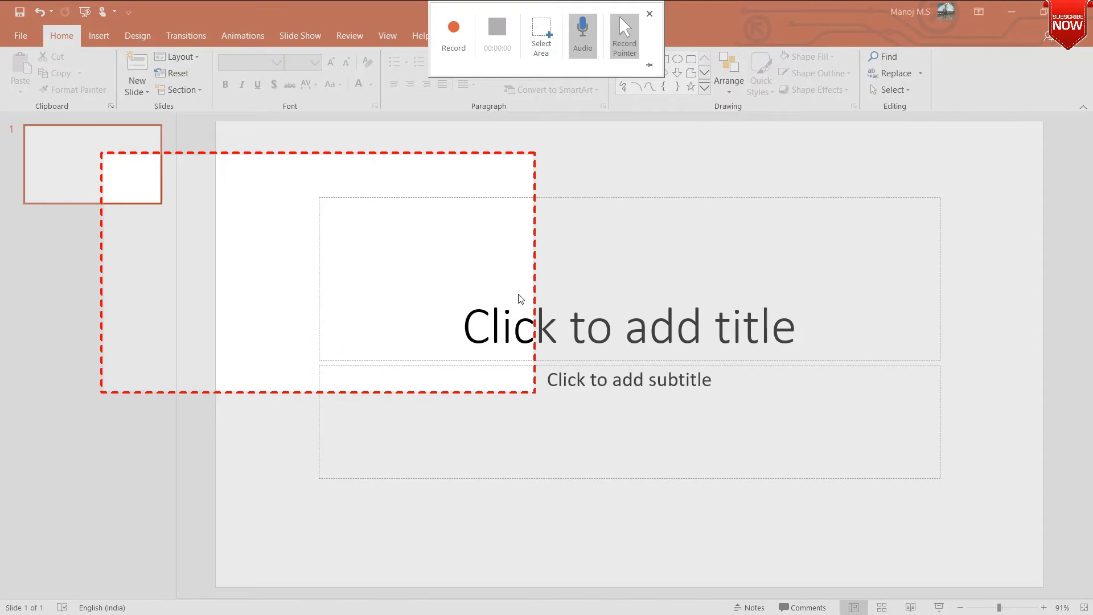
pyautogui.click(545, 38)
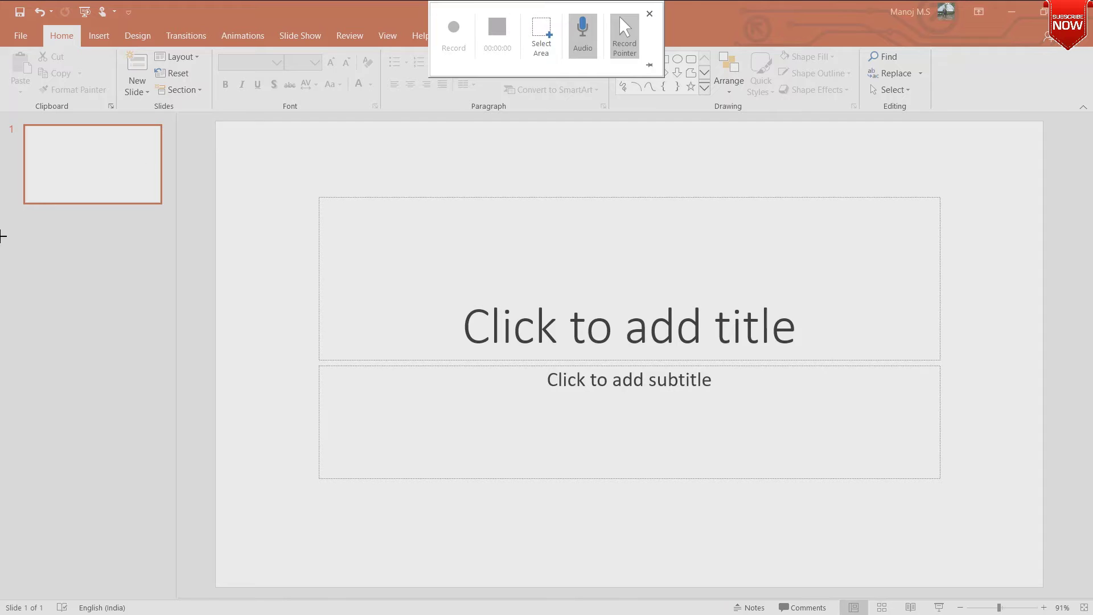
pyautogui.moveTo(2, 197); pyautogui.dragTo(1088, 245)
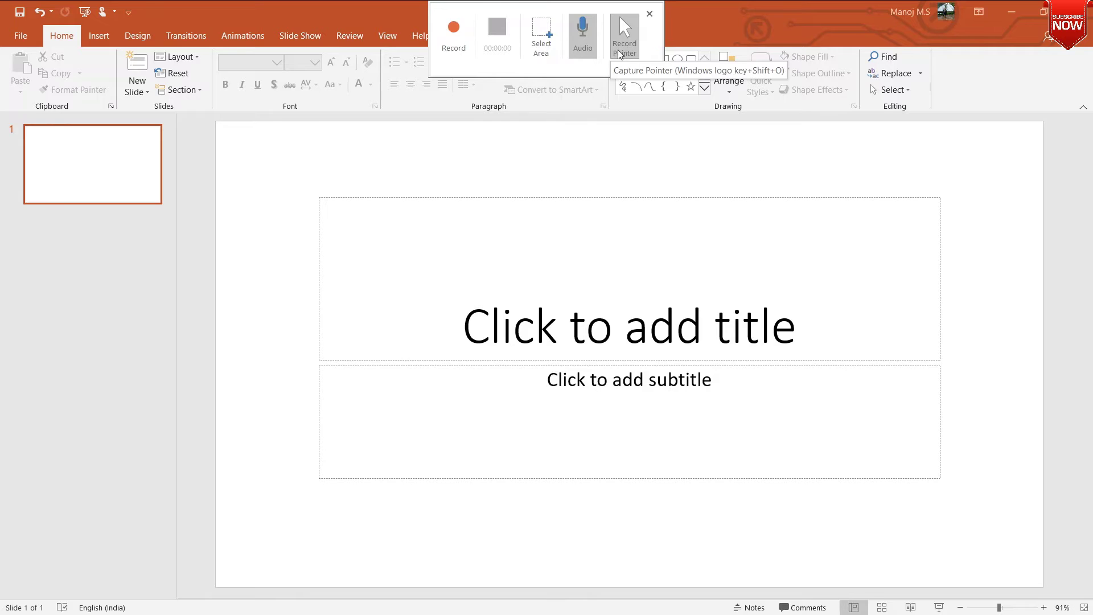
pyautogui.click(541, 36)
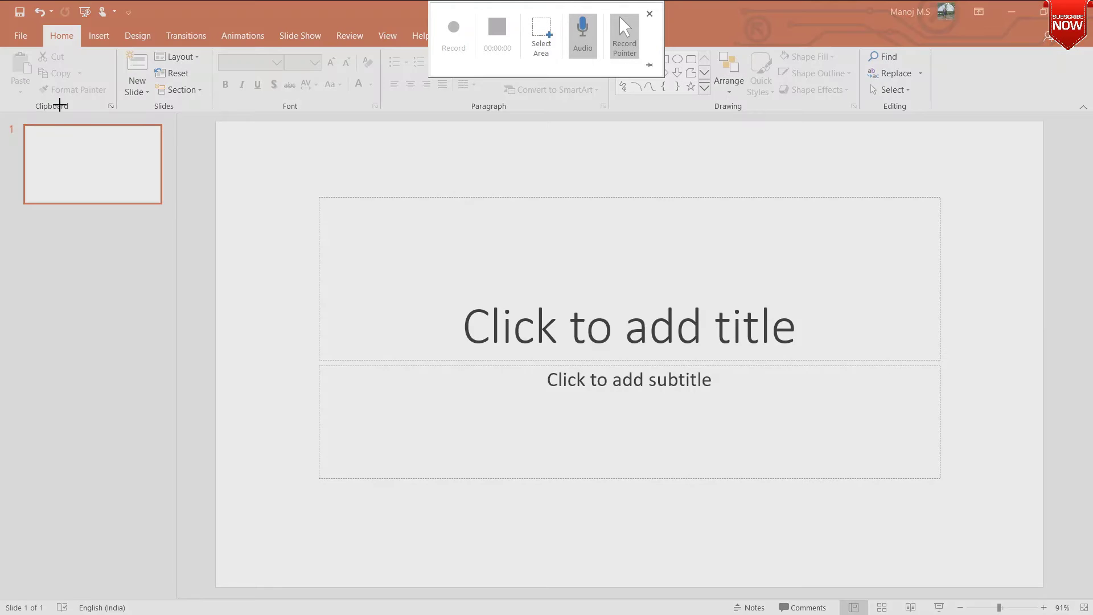
pyautogui.press('super+shift+f')
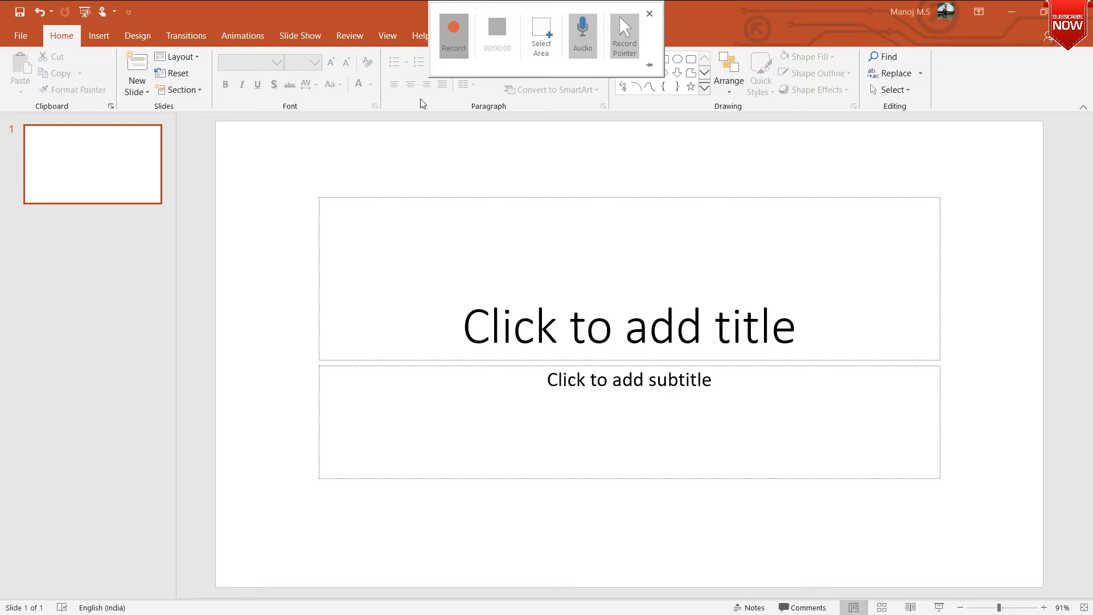
# Start recording with Windows+Shift+R and pin the recording toolbar to the screen.
pyautogui.press('super+shift+r')
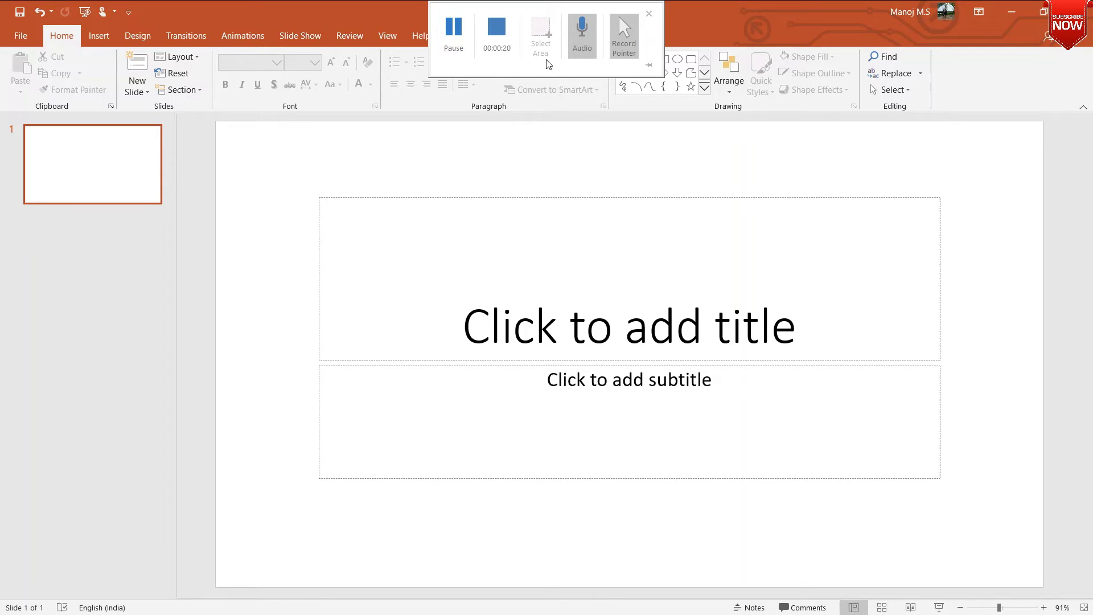
pyautogui.click(649, 67)
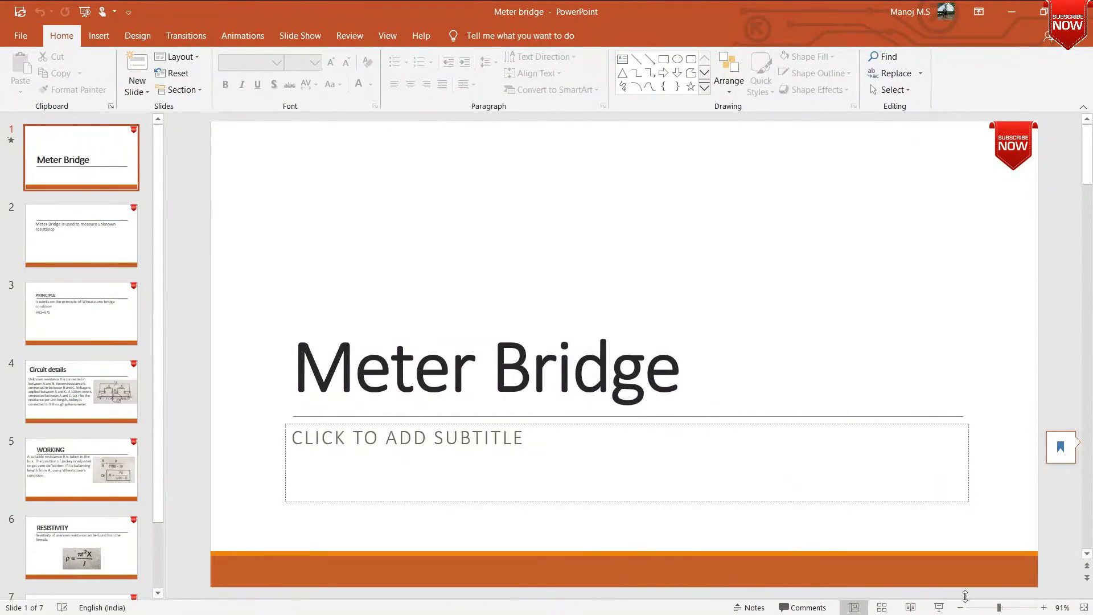
# Run the Meter bridge slide show and advance two slides to the PRINCIPLE slide.
pyautogui.click(939, 607)
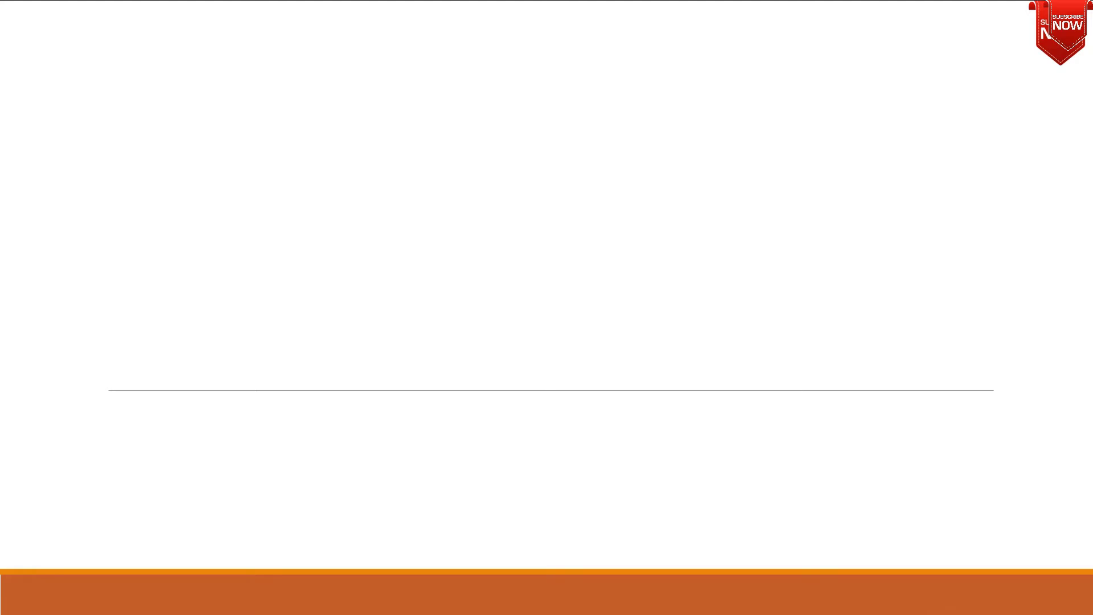
pyautogui.press('Right')
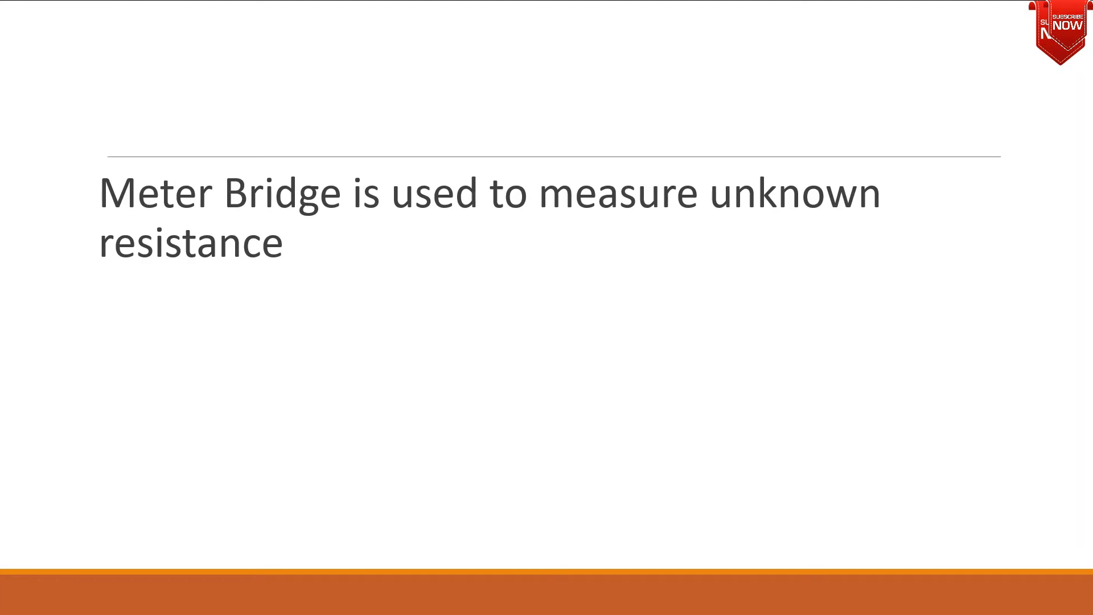
pyautogui.press('Right')
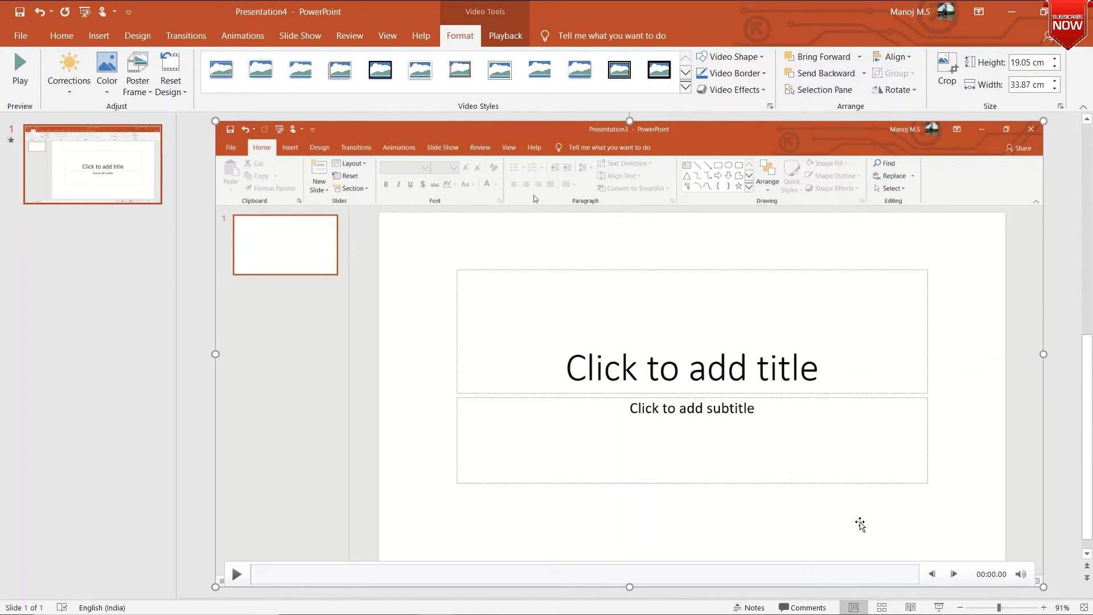
# Resize the inserted video slightly, then play it and skip ahead to 01:33.89 before pausing.
pyautogui.moveTo(1032, 583); pyautogui.dragTo(1032, 588)
pyautogui.click(238, 580)
pyautogui.click(306, 574)
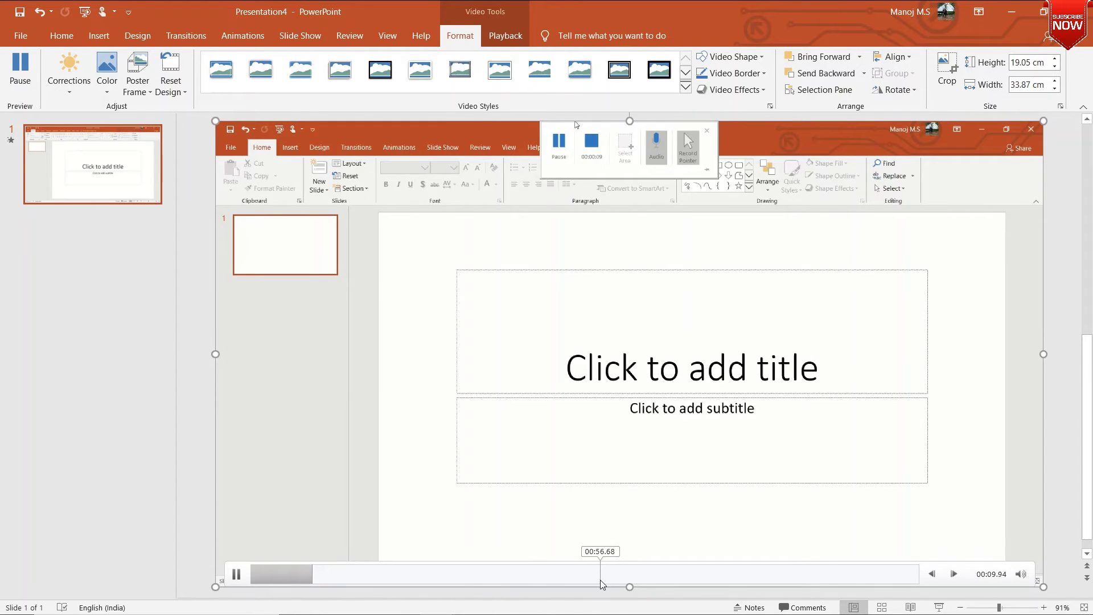
pyautogui.click(600, 580)
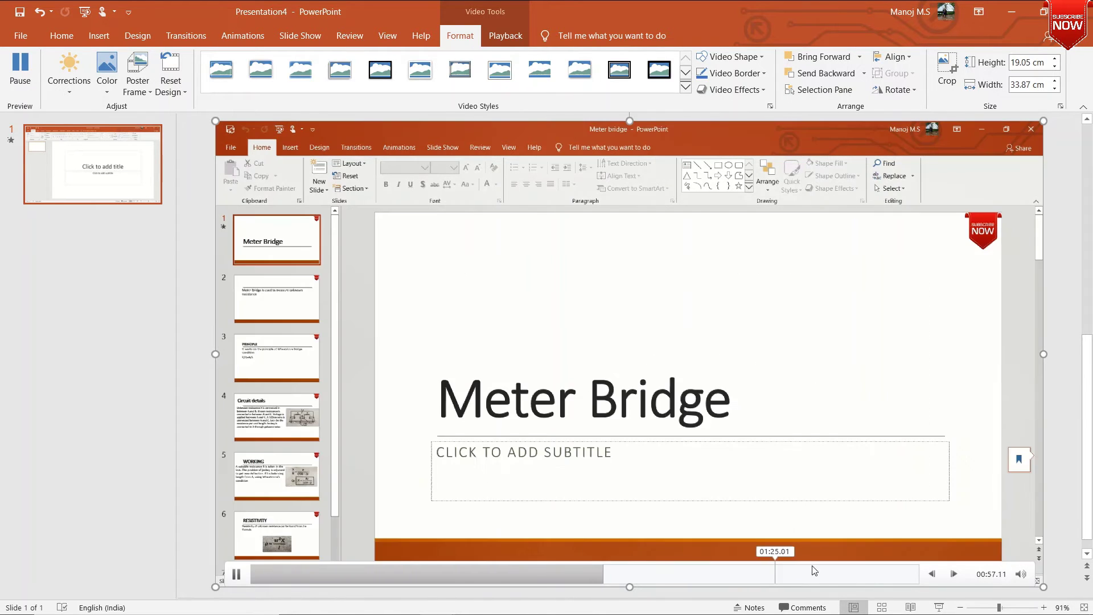
pyautogui.click(818, 567)
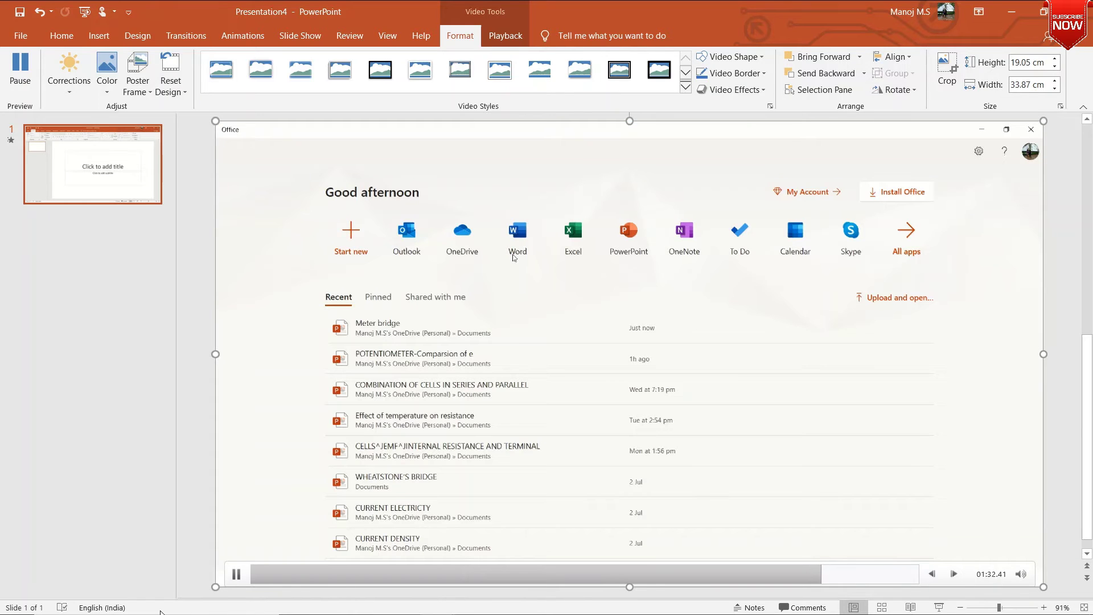
pyautogui.click(237, 575)
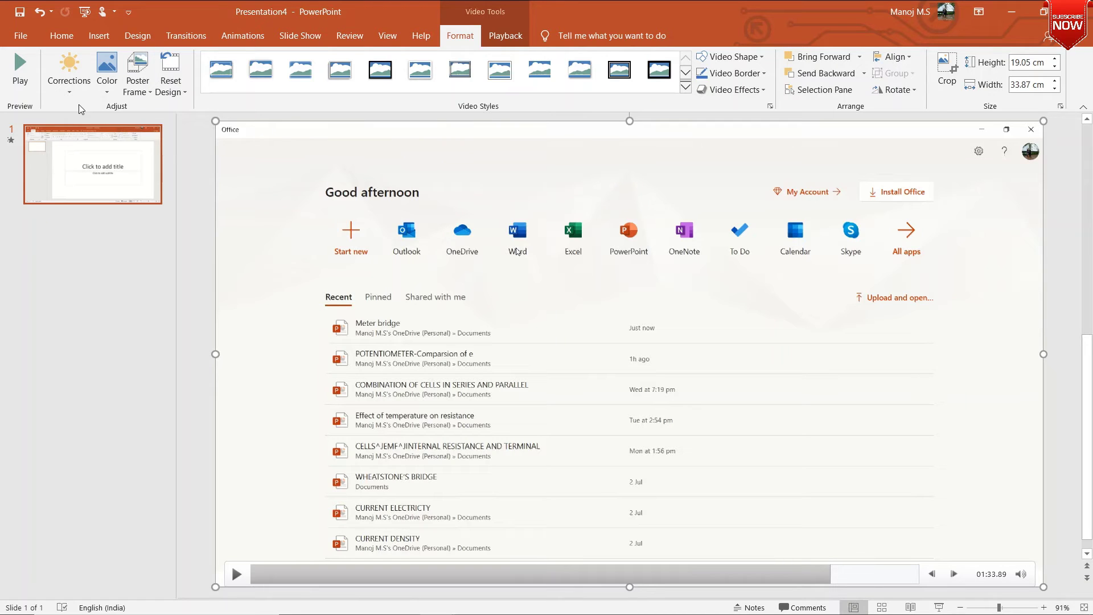
# Browse the brightness and recolor presets without applying any, then put the video into Crop mode.
pyautogui.click(69, 79)
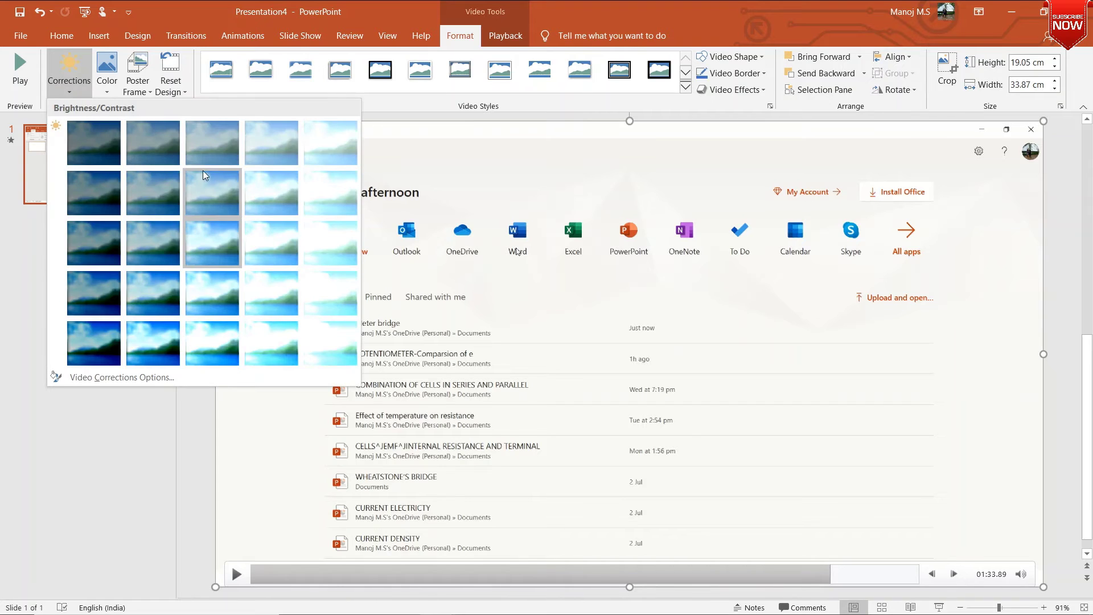
pyautogui.click(107, 76)
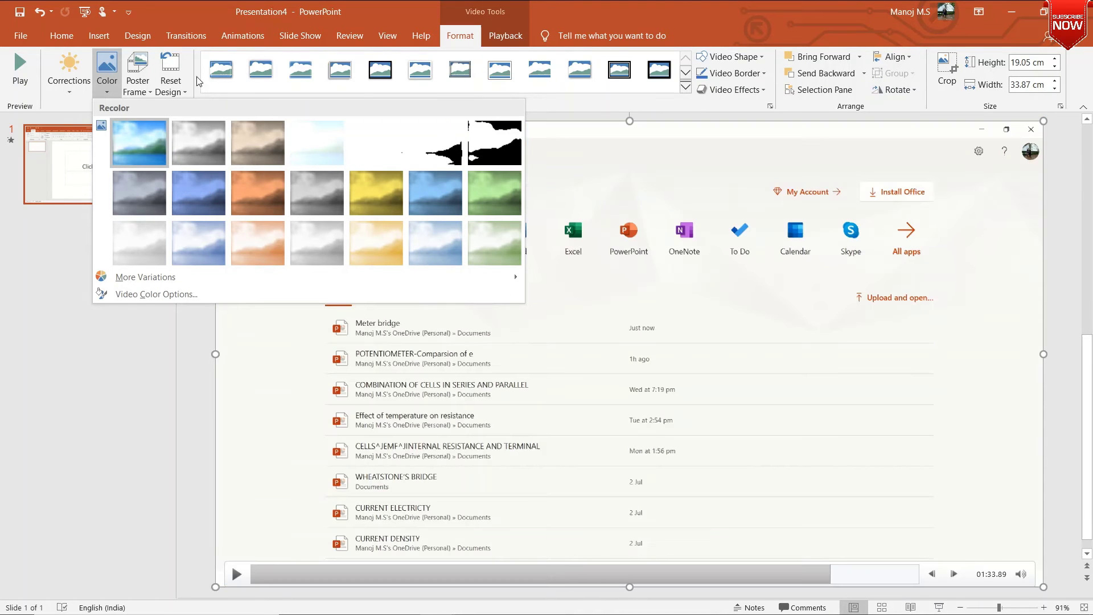
pyautogui.click(228, 72)
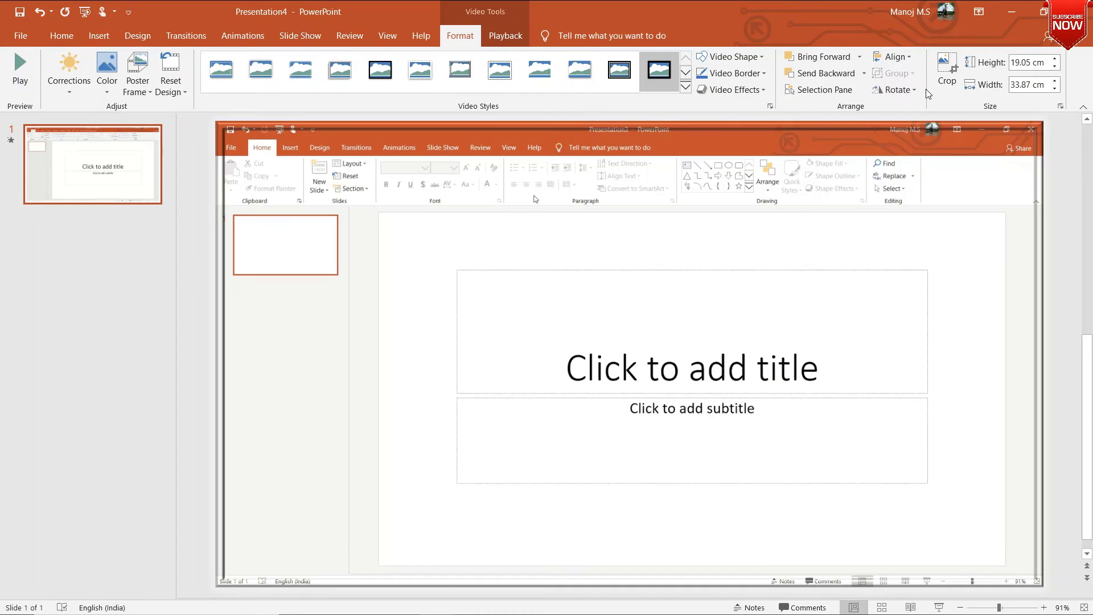
pyautogui.click(947, 74)
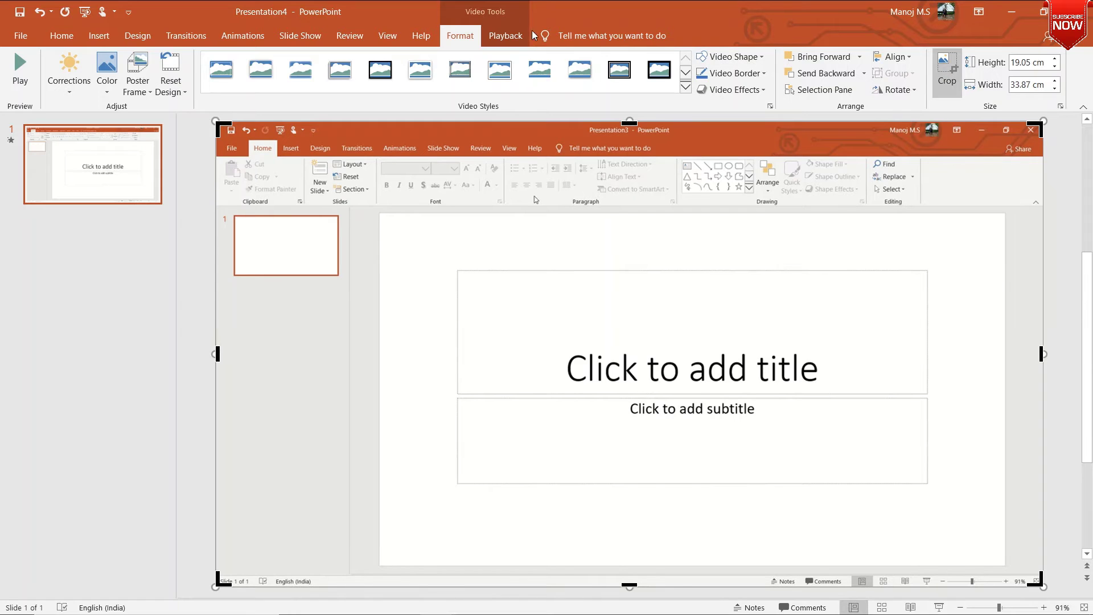
# Trim the video's end time from 01:48.276 to 01:44.362.
pyautogui.click(509, 35)
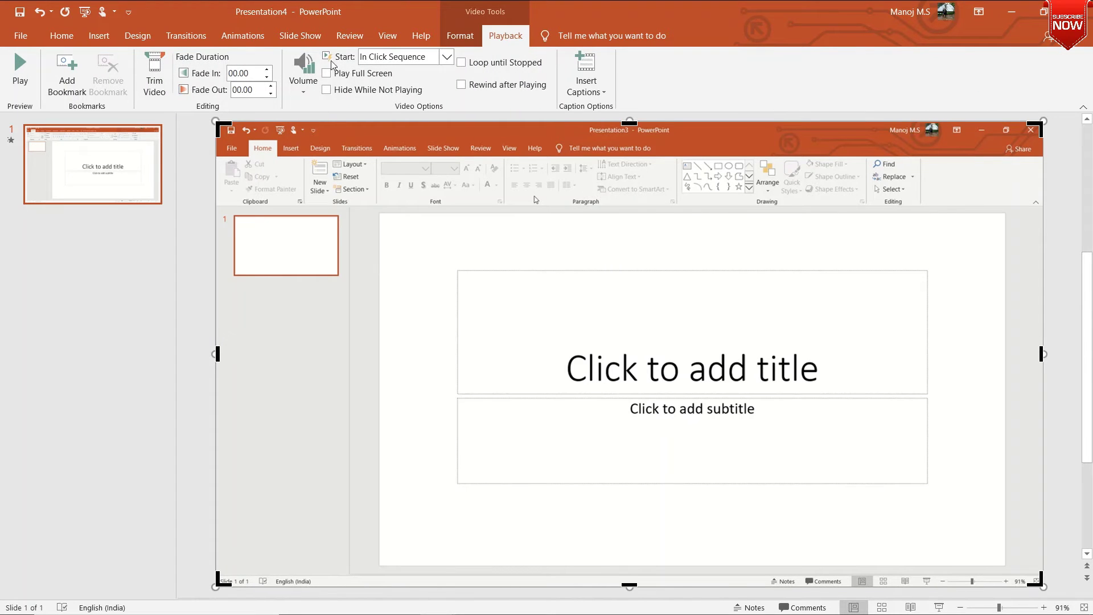
pyautogui.click(155, 73)
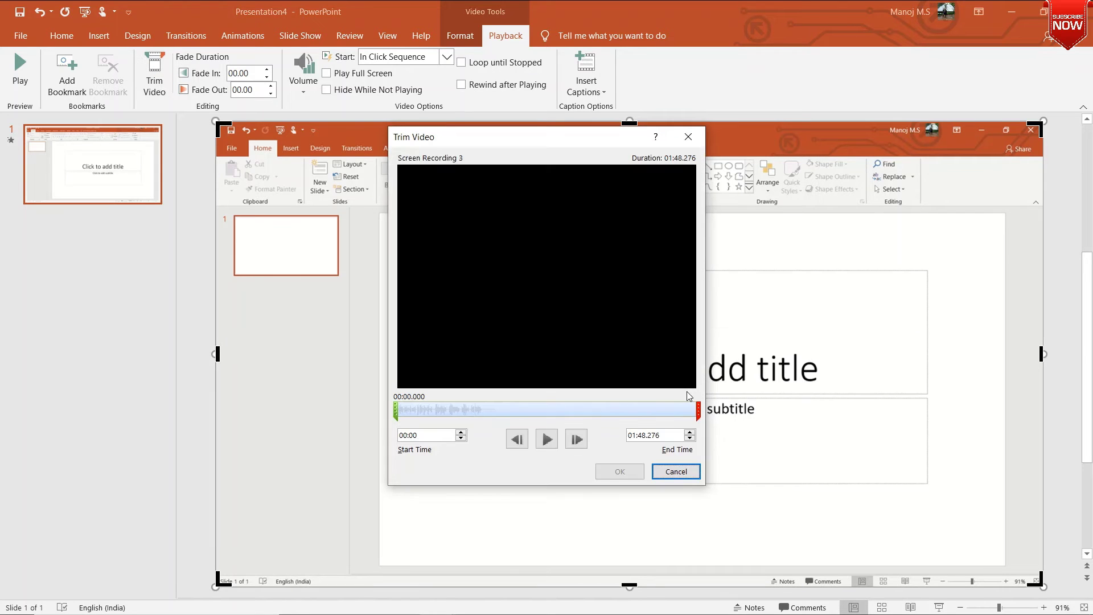
pyautogui.moveTo(700, 411); pyautogui.dragTo(689, 414)
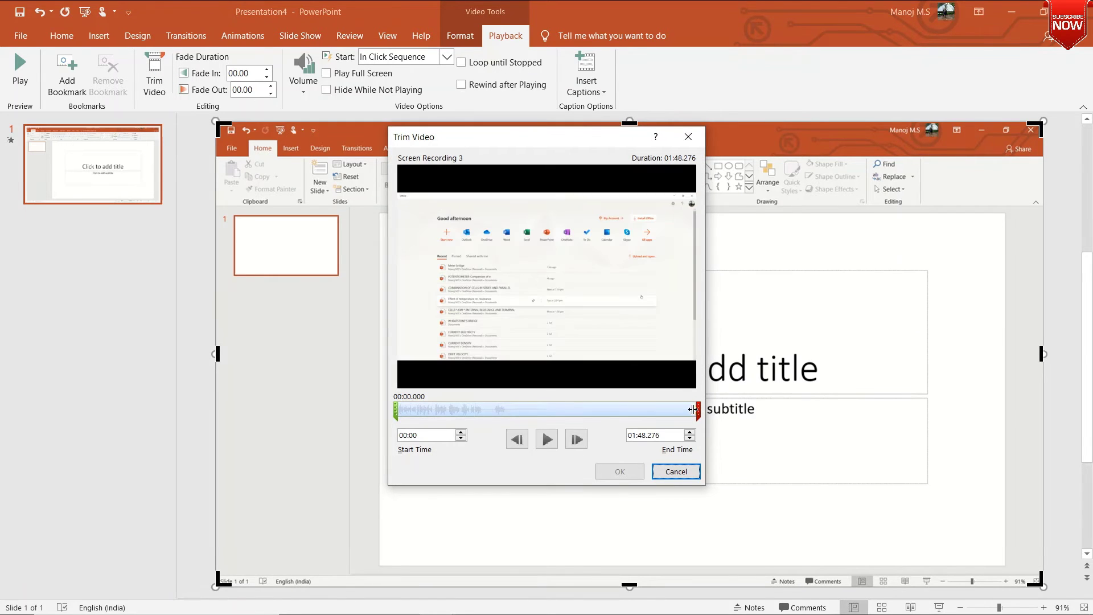
pyautogui.click(626, 470)
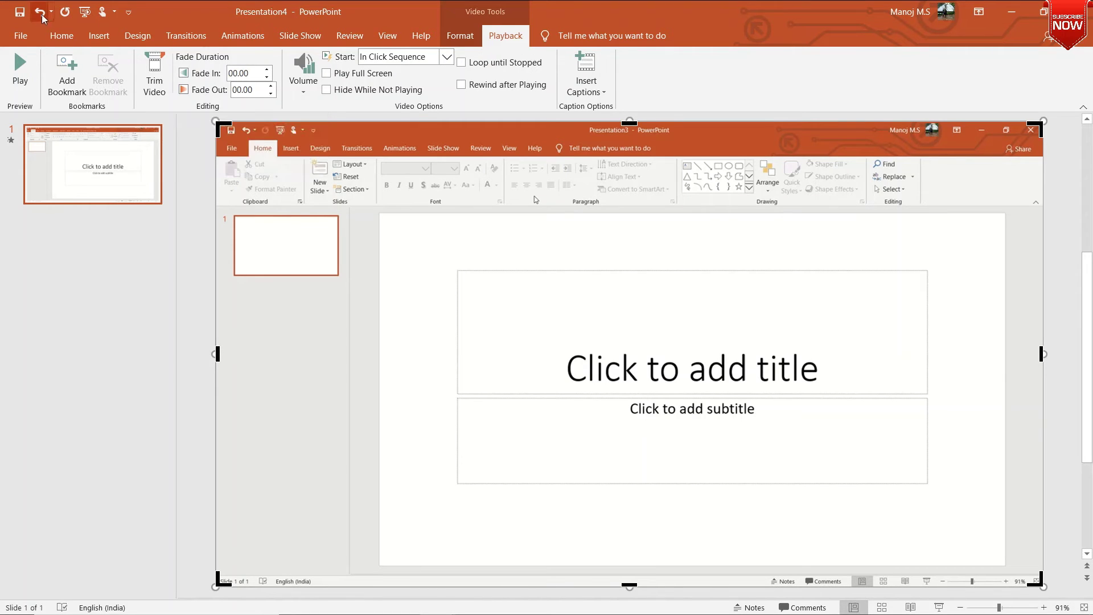
# Go to File > Export > Create a Video and expand the Full HD (1080p) quality list.
pyautogui.click(18, 36)
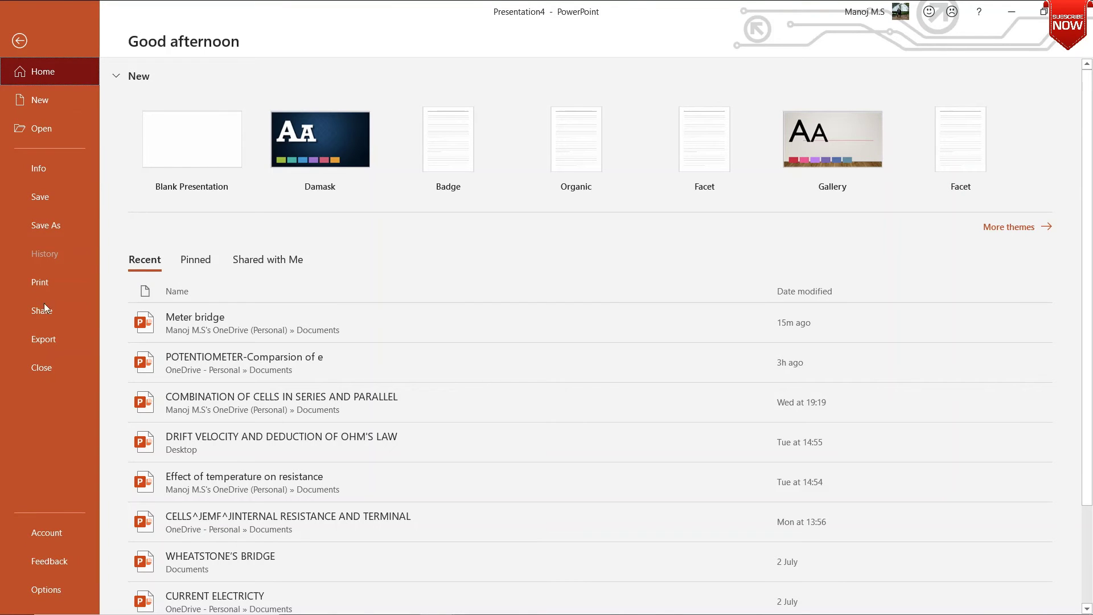
pyautogui.click(48, 346)
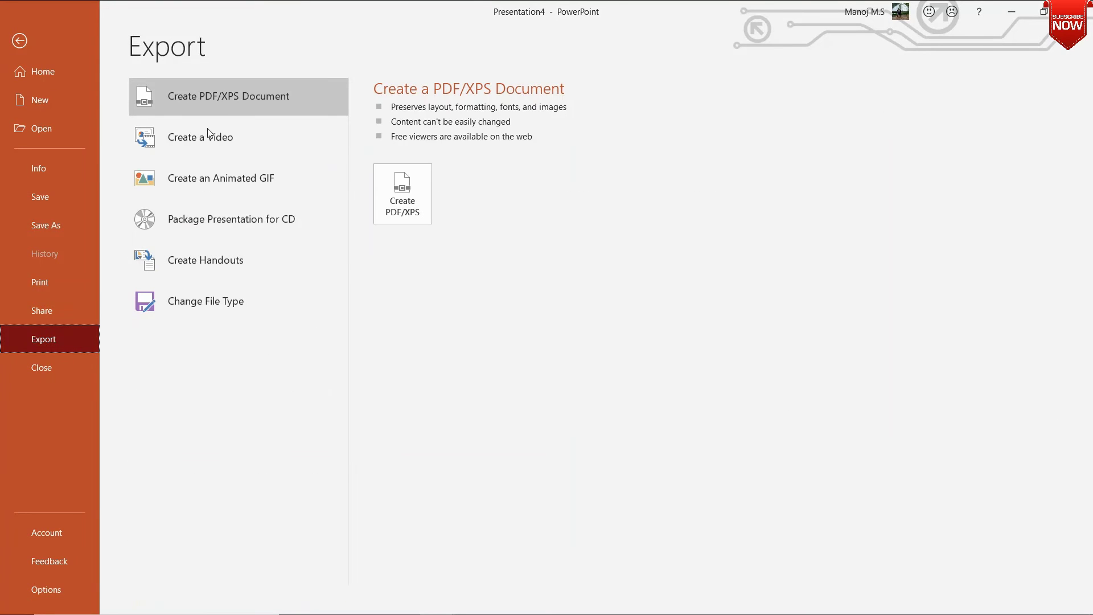
pyautogui.click(237, 138)
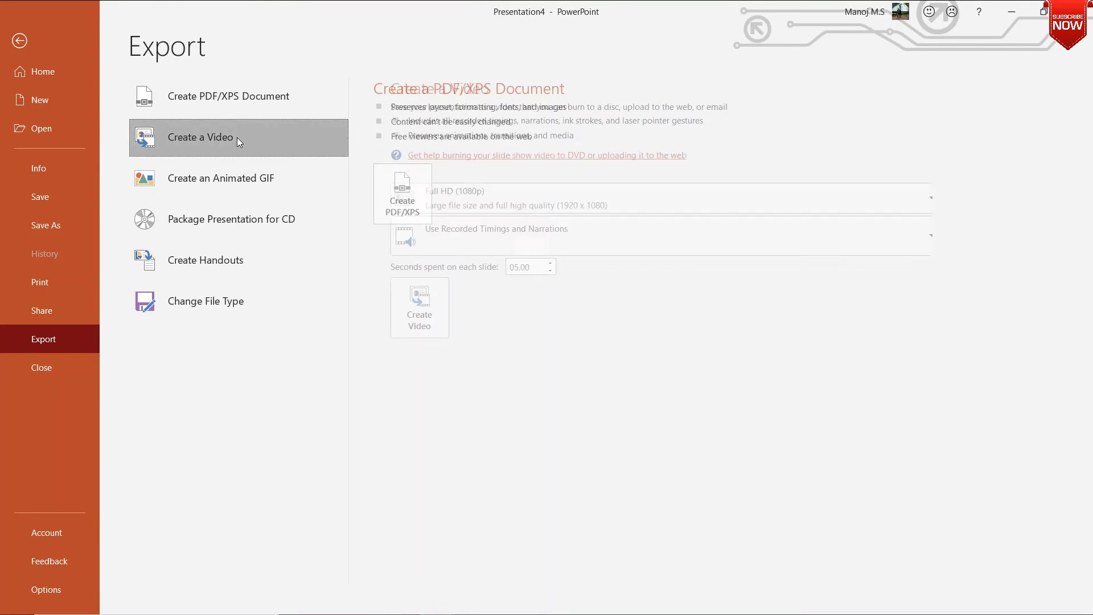
pyautogui.click(436, 197)
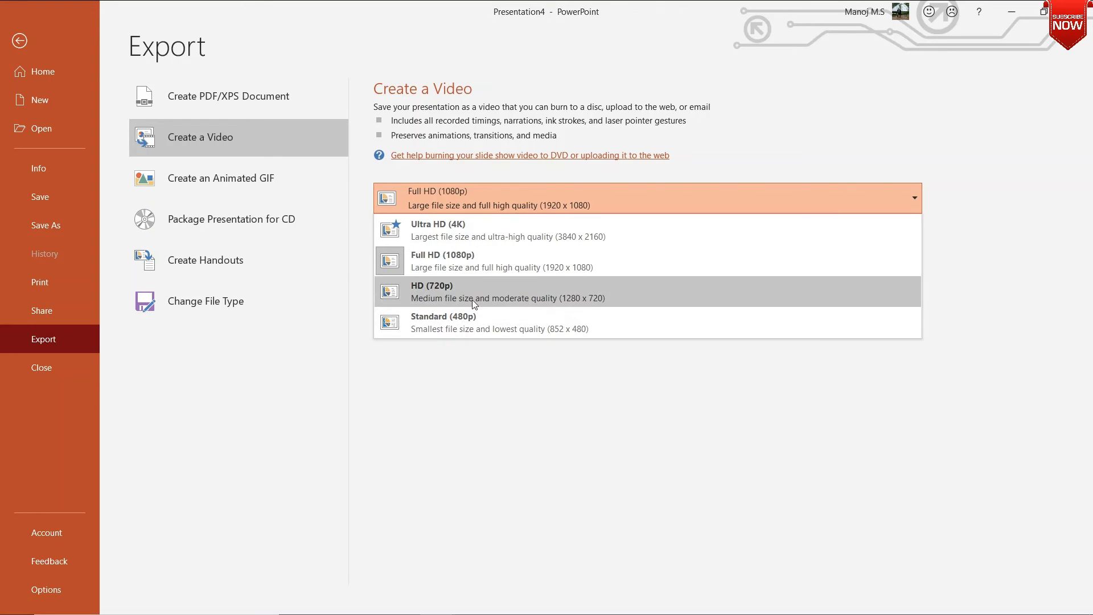
# Choose Ultra HD (4K) and save the video as MPEG-4 file 'sample' in Documents.
pyautogui.click(467, 230)
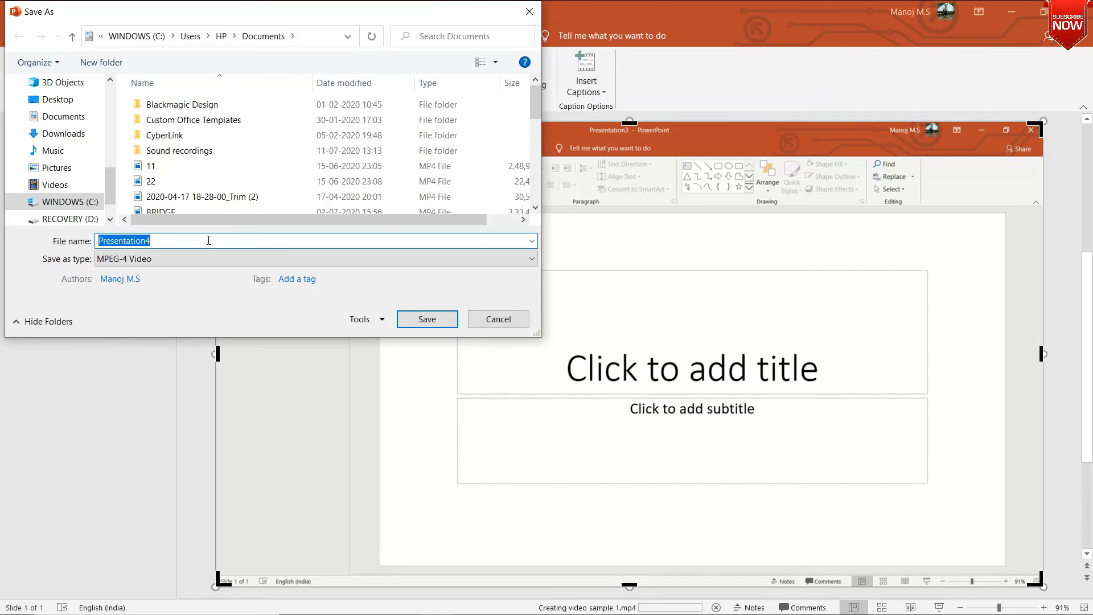
pyautogui.write('sample')
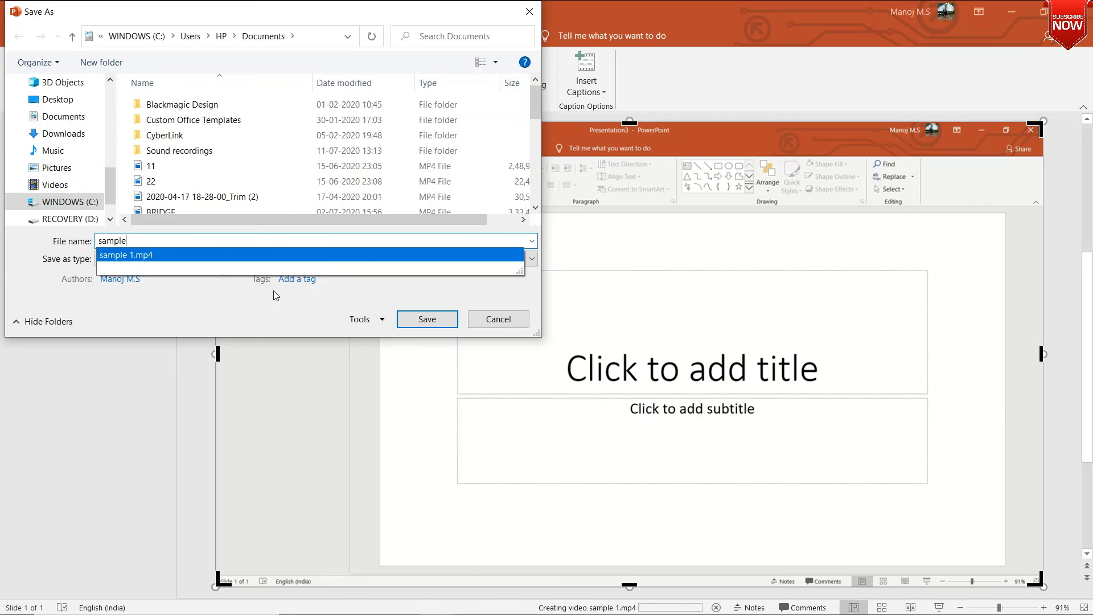
pyautogui.click(532, 259)
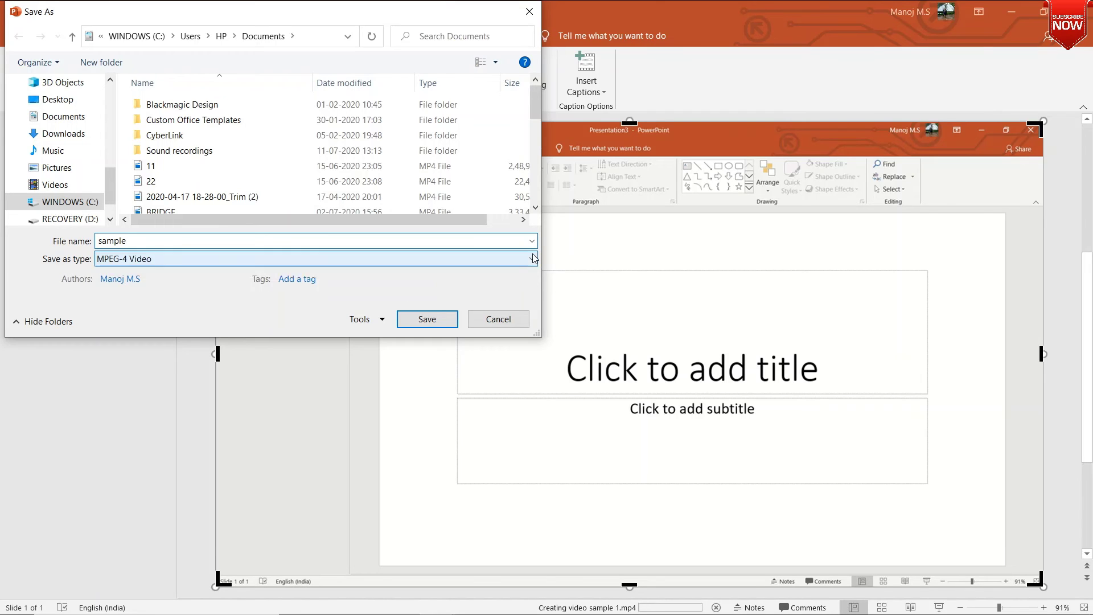
pyautogui.click(532, 254)
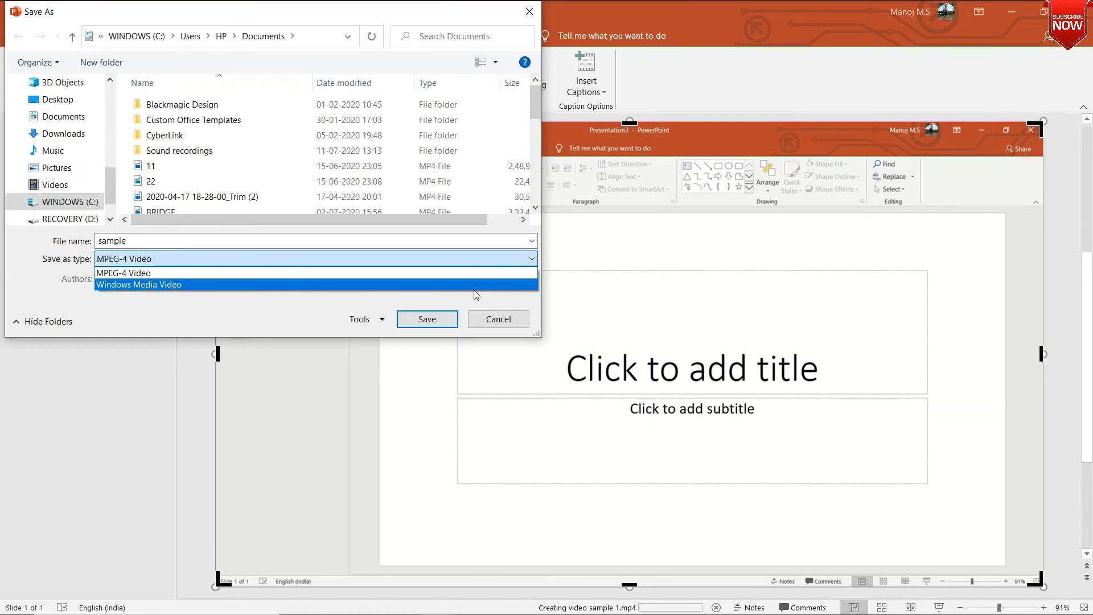
pyautogui.click(459, 257)
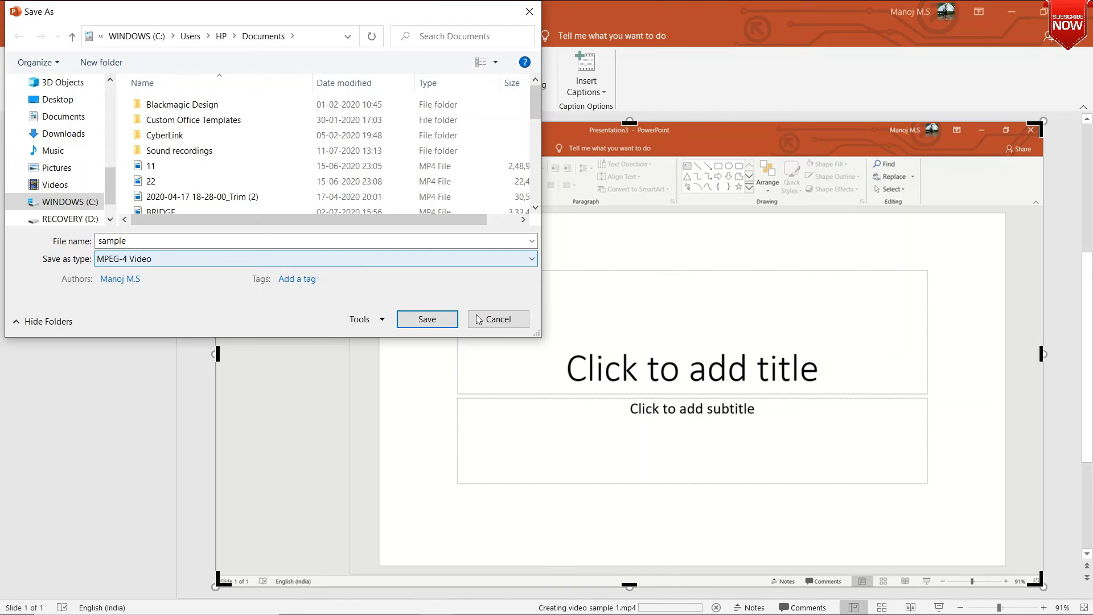
pyautogui.click(439, 320)
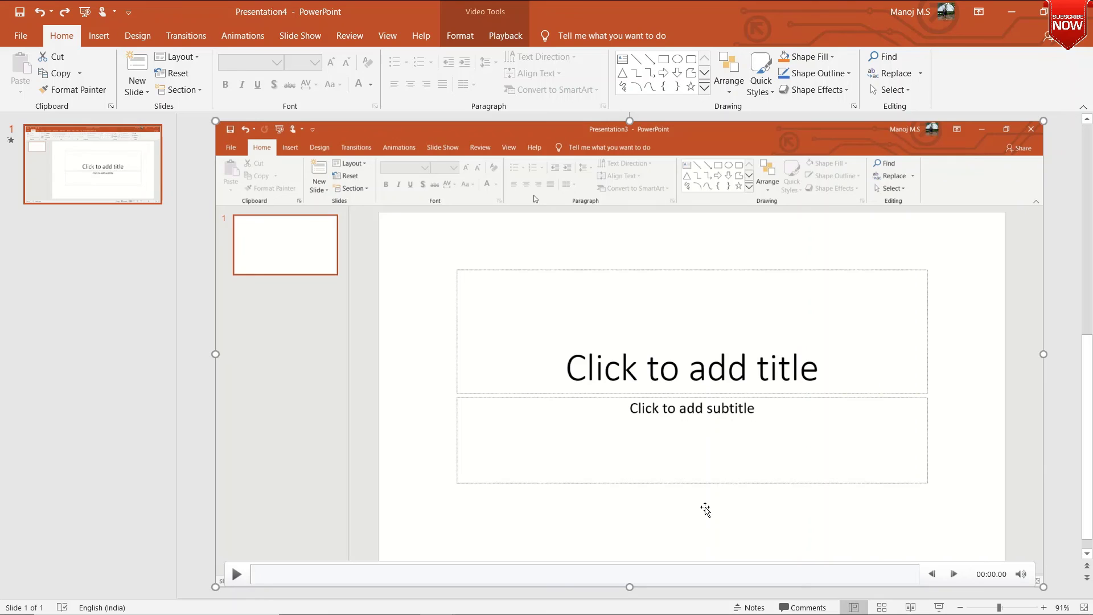
# Open the exported sample MP4 from the Documents folder in File Explorer.
pyautogui.click(509, 606)
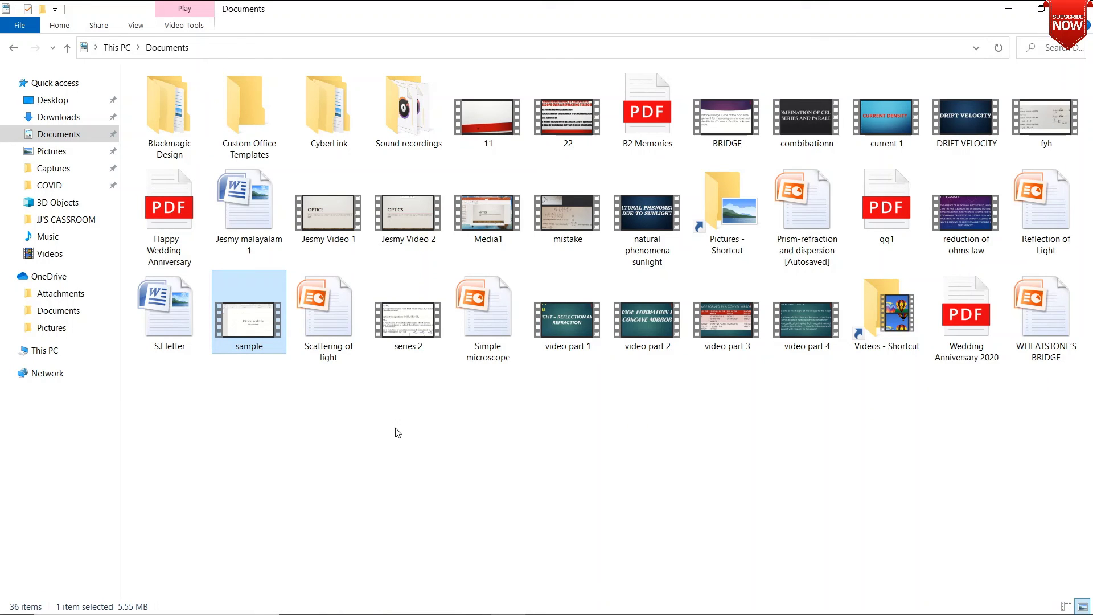
pyautogui.doubleClick(255, 333)
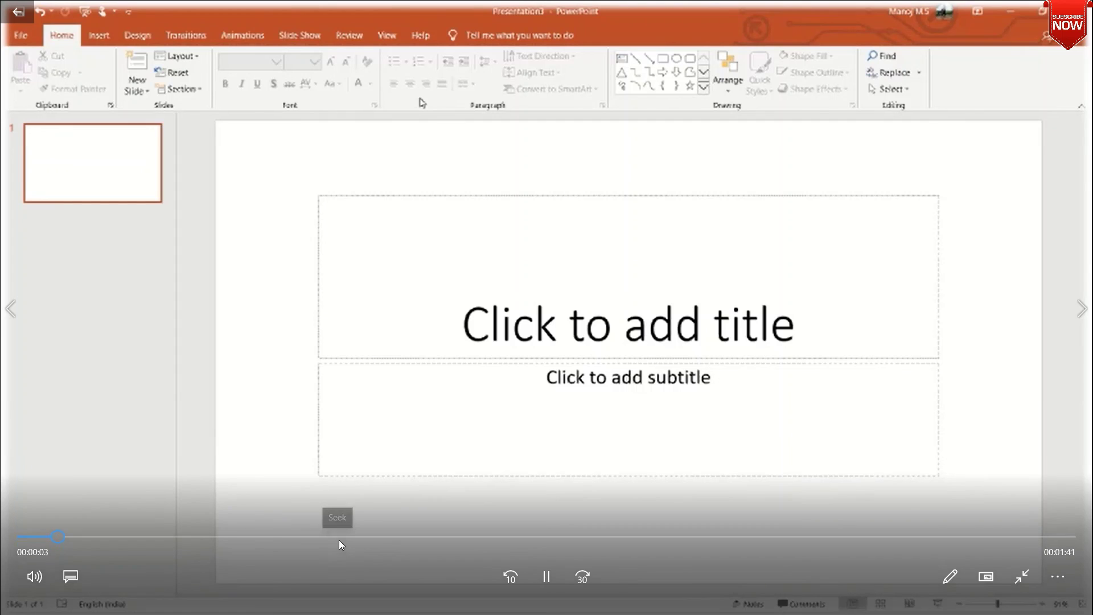
# Skip ahead through the sample video to the Meter Bridge slide and pause at 01:07.
pyautogui.click(340, 538)
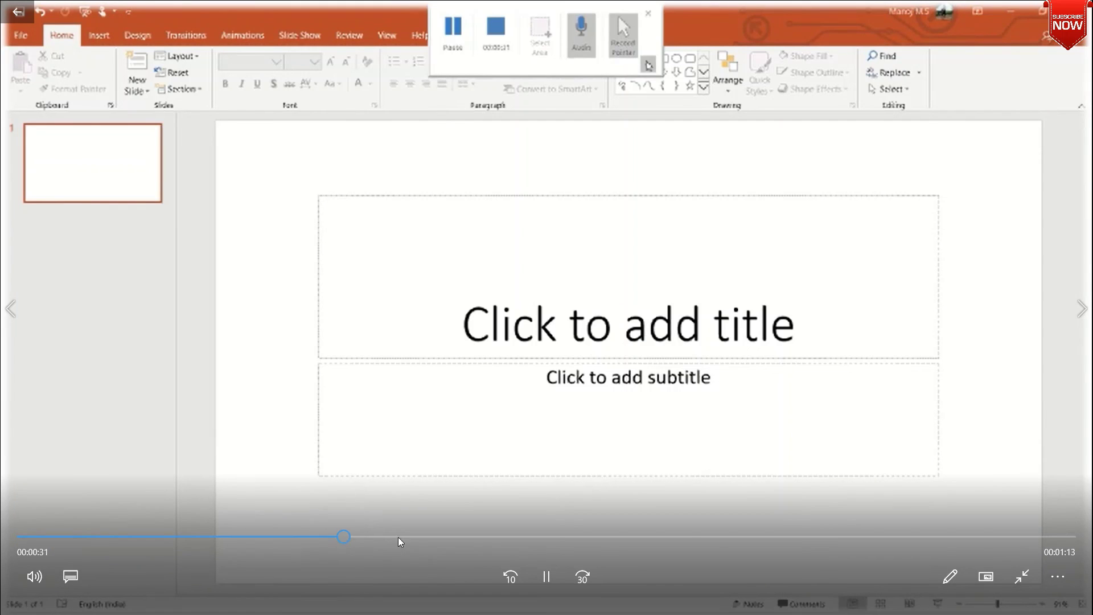
pyautogui.click(580, 538)
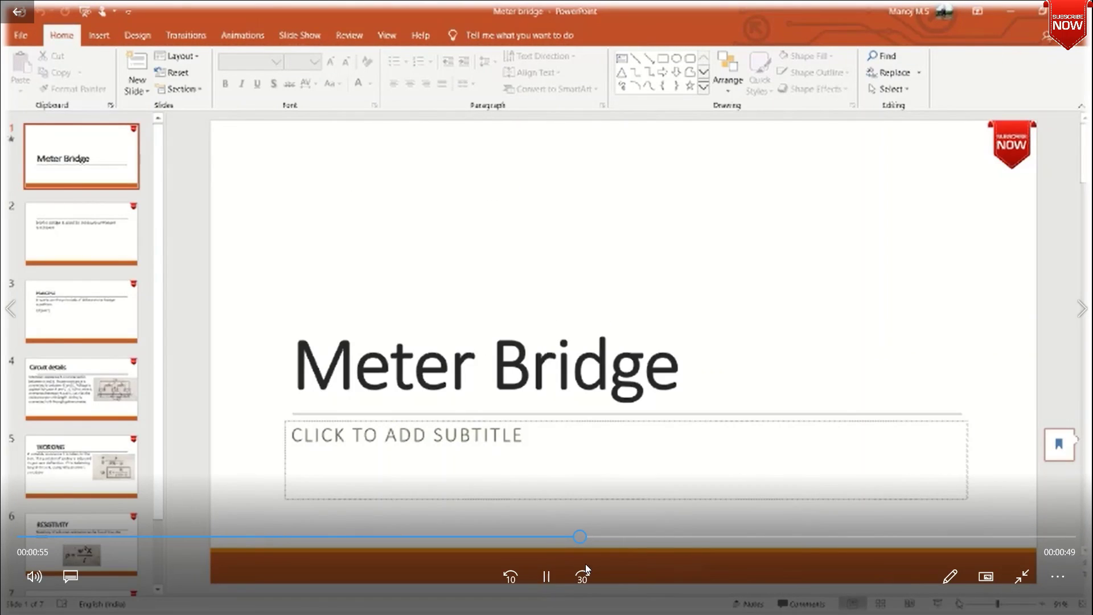
pyautogui.click(687, 536)
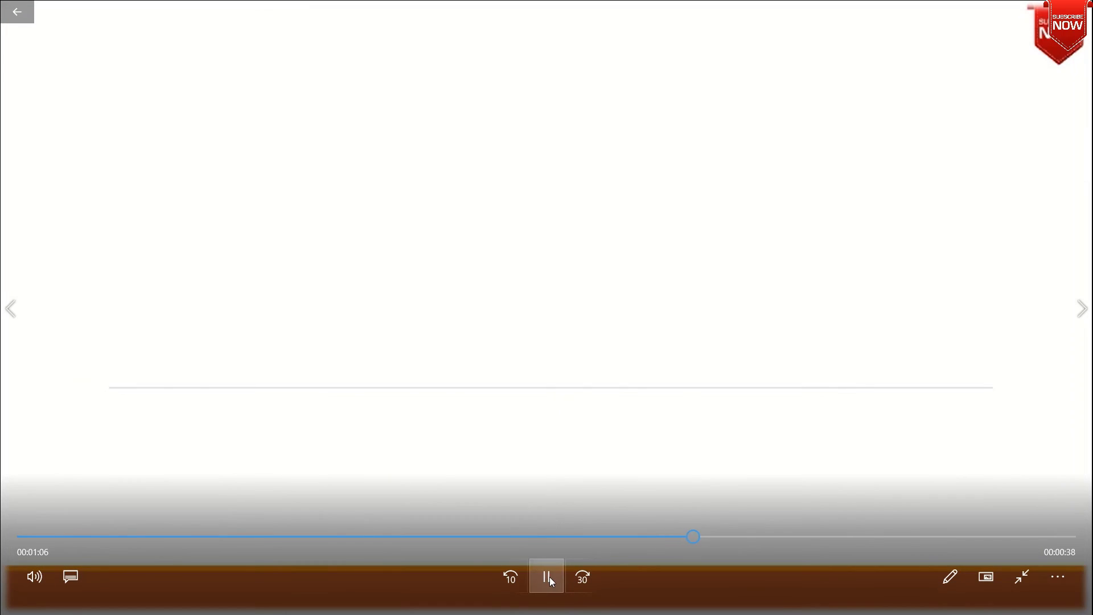
pyautogui.click(551, 579)
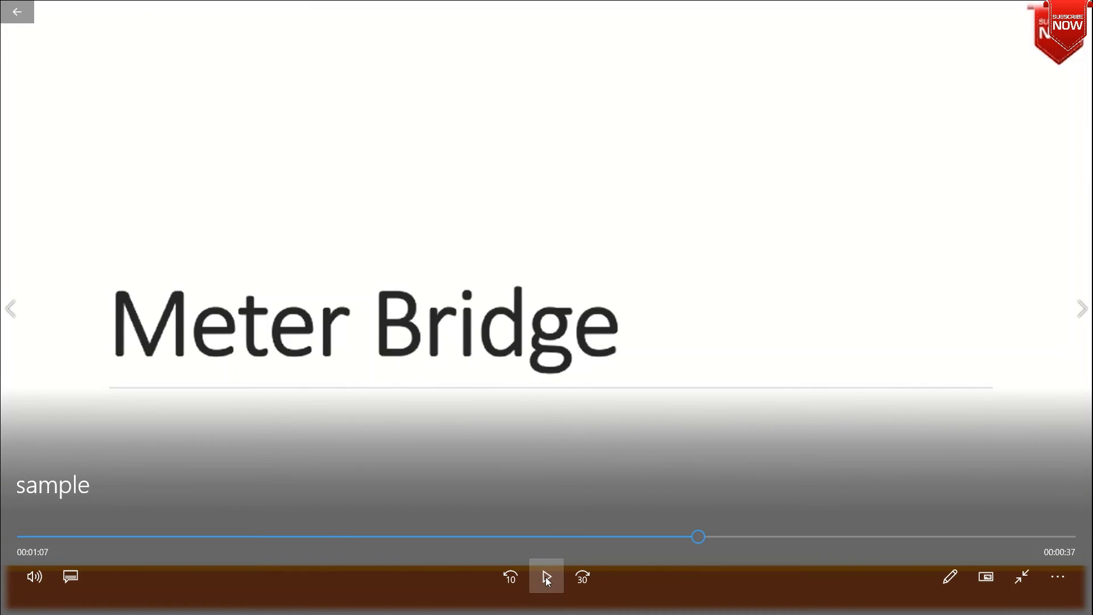